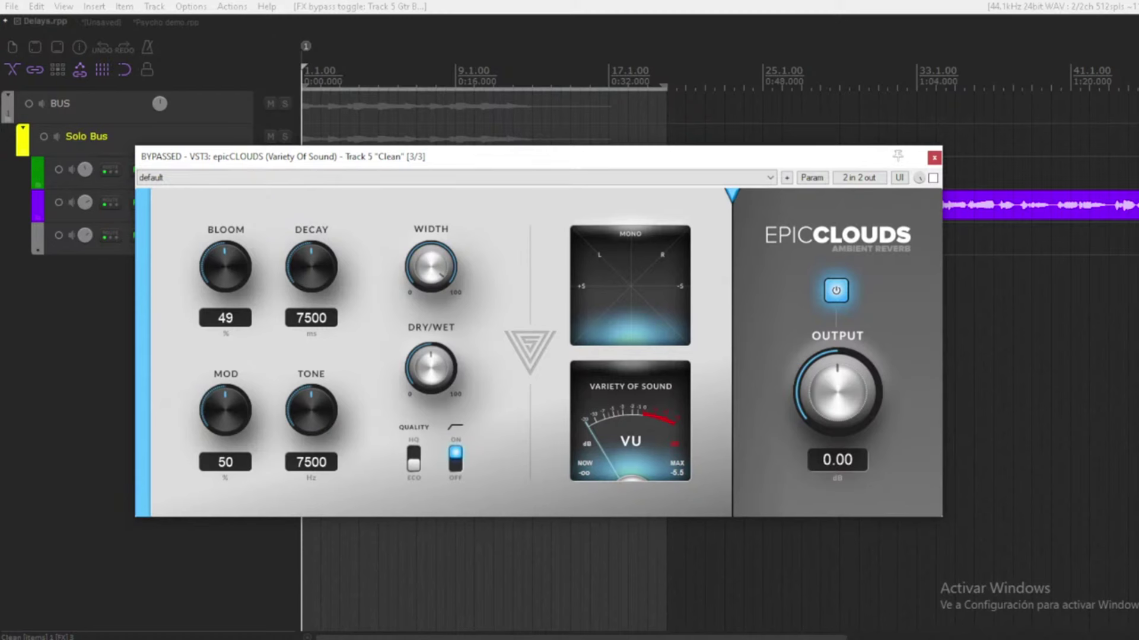
- Narrow the epicCLOUDS stereo width and return the edit cursor to the project start
left_click(439, 272)
left_click_drag(445, 272, 445, 338)
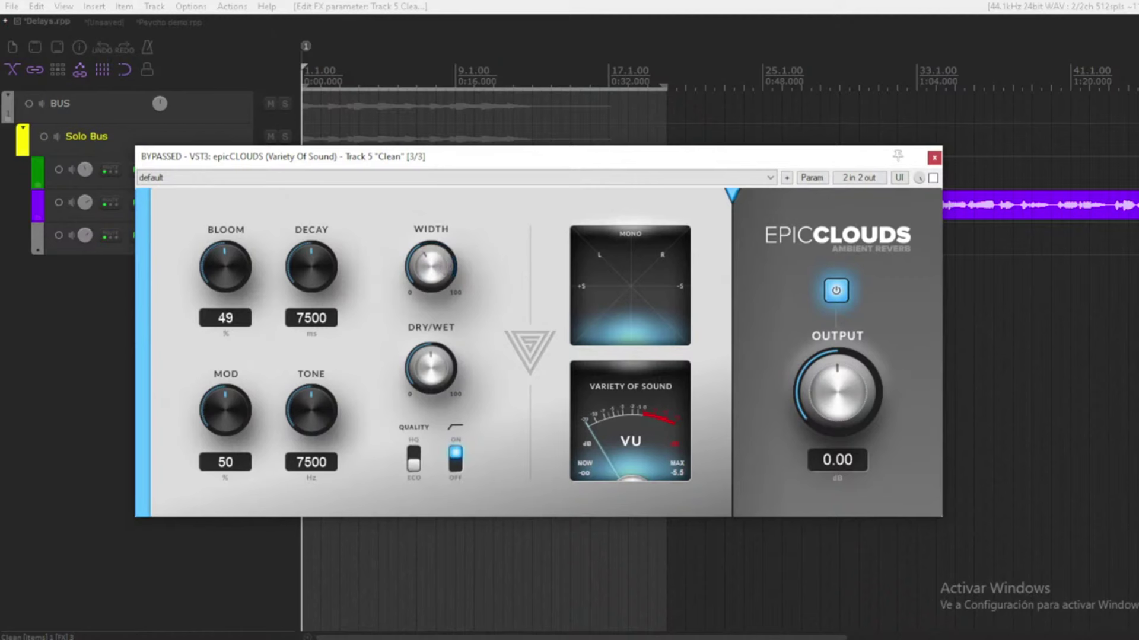
left_click(435, 138)
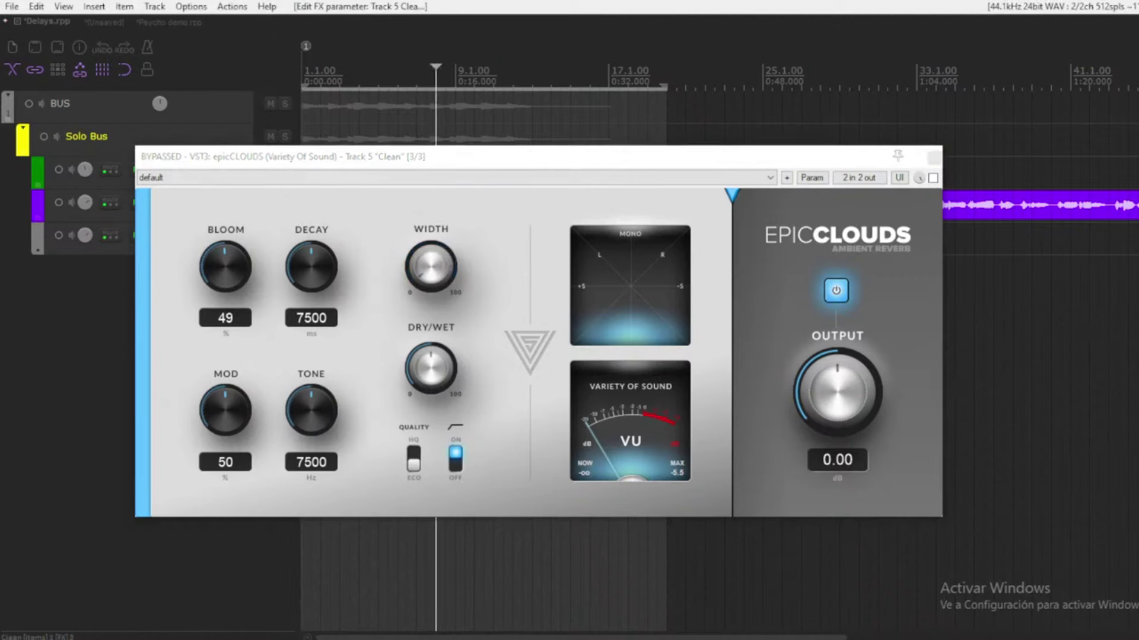
key("Home")
left_click(431, 275)
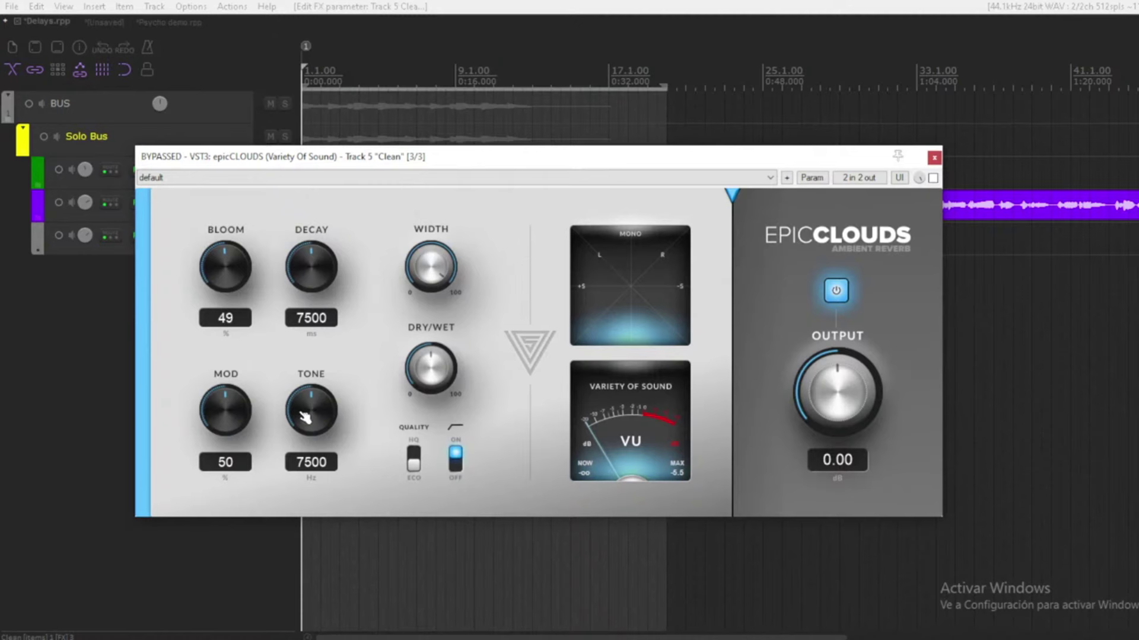
- Set the epicCLOUDS tone to 7448 Hz, with the Solo Bus track selected at project start
left_click_drag(305, 418, 306, 473)
double_click(317, 428)
left_click(407, 134)
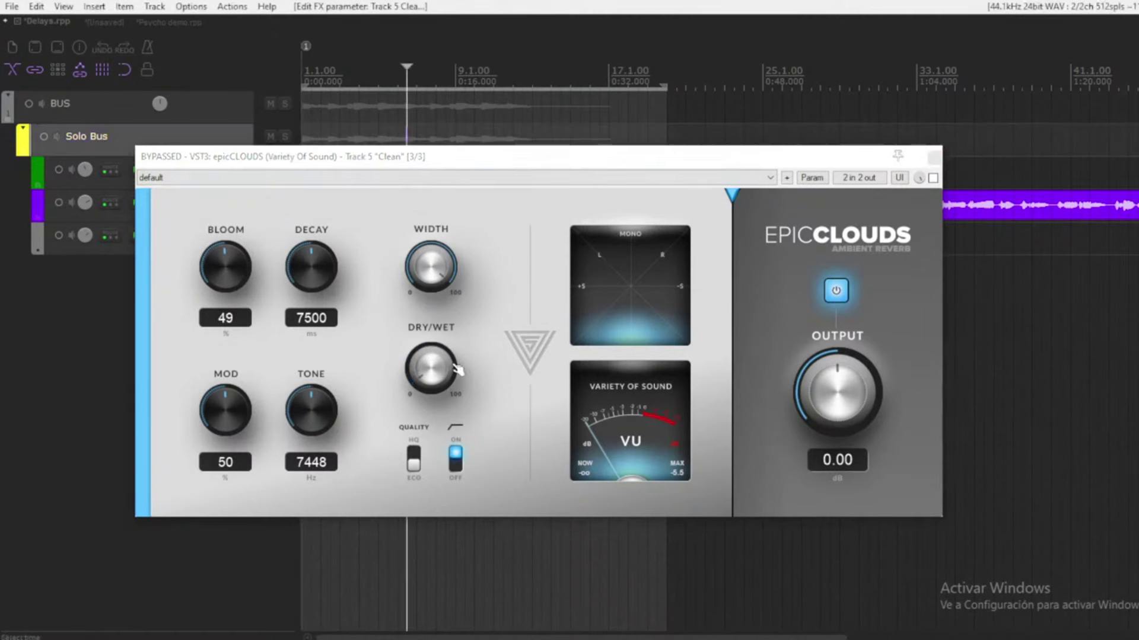
key("Home")
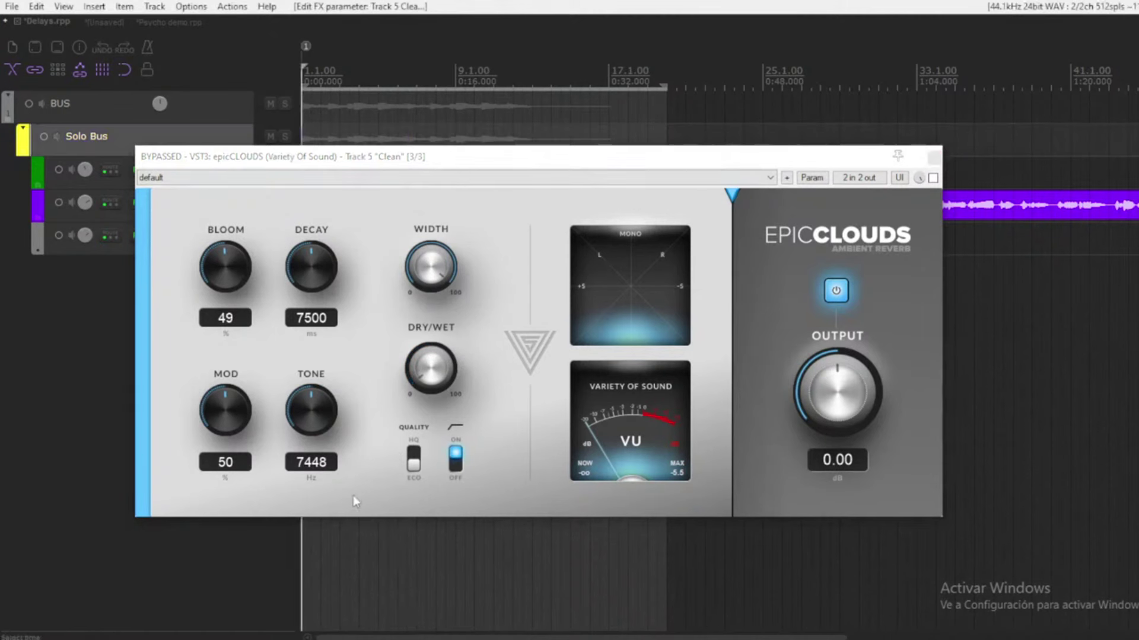
- Flip the QUALITY and ON/OFF switches back to their original states and start playback
left_click(413, 459)
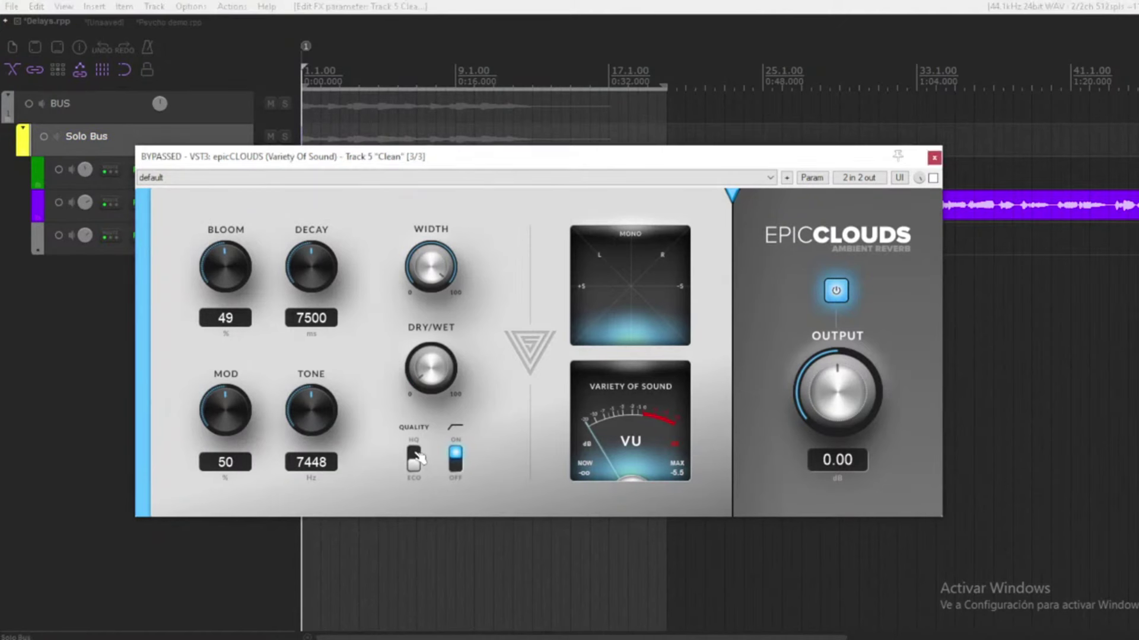
left_click(414, 459)
left_click(456, 461)
left_click(456, 460)
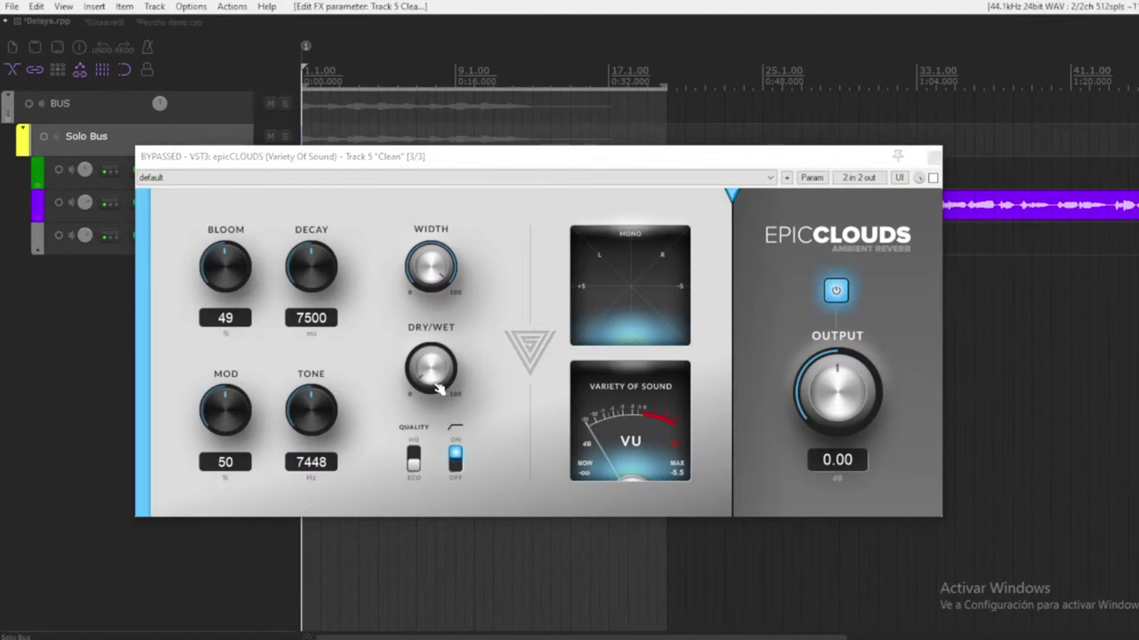
left_click(431, 417)
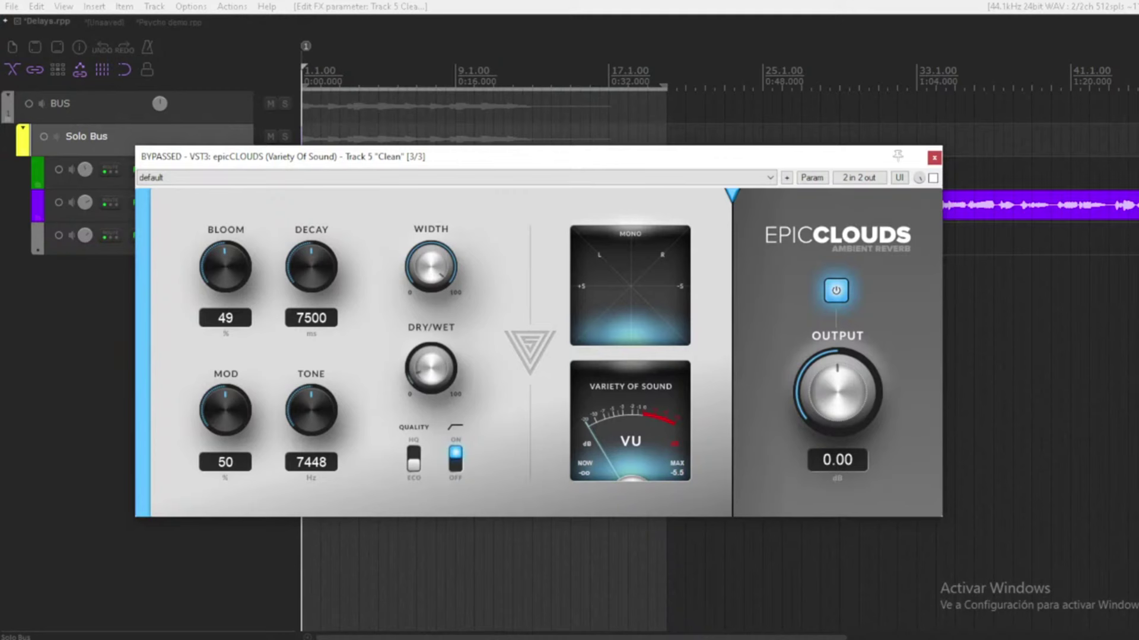
key("space")
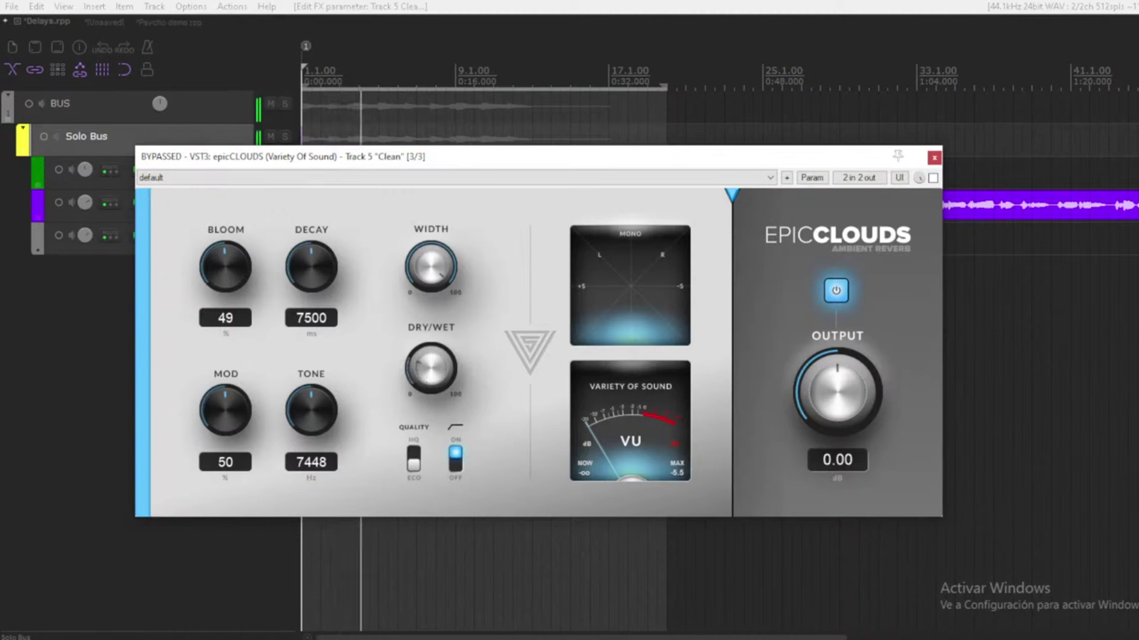
- Un-bypass epicCLOUDS, raise its dry/wet mix, and lift modulation from 50 to 63%
left_click(933, 178)
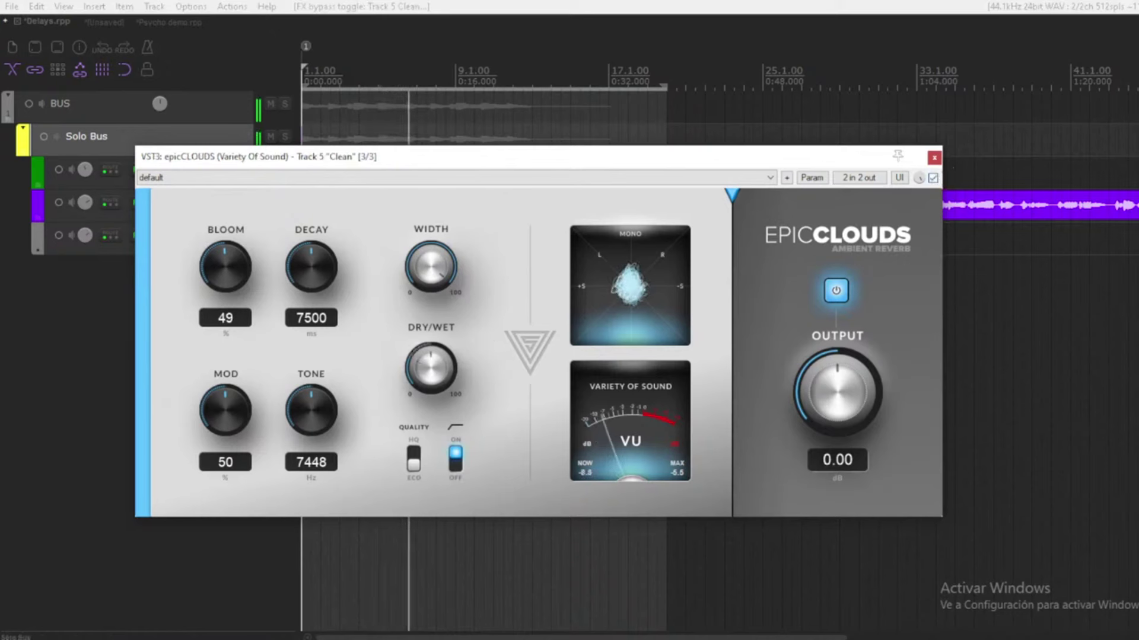
left_click_drag(430, 366, 430, 343)
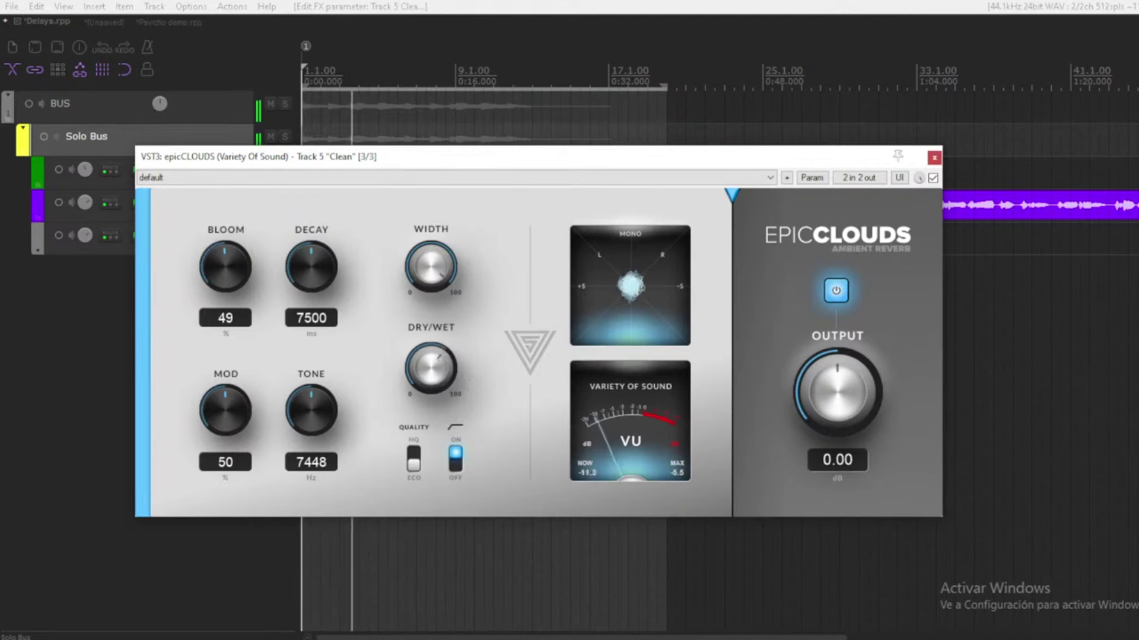
mouse_move(225, 409)
left_mouse_down()
mouse_move(225, 373)
mouse_move(226, 422)
mouse_move(243, 434)
left_mouse_up()
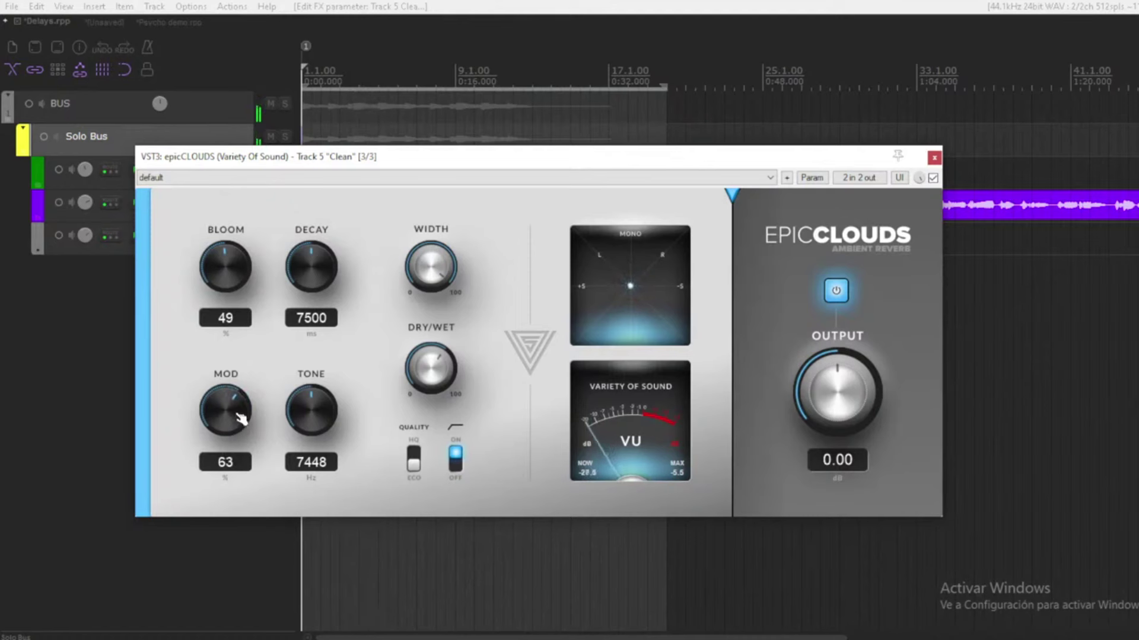
- Lower epicCLOUDS modulation to 47%, raise tone to 7622 Hz, and turn bloom down to 0
left_click_drag(242, 417, 242, 437)
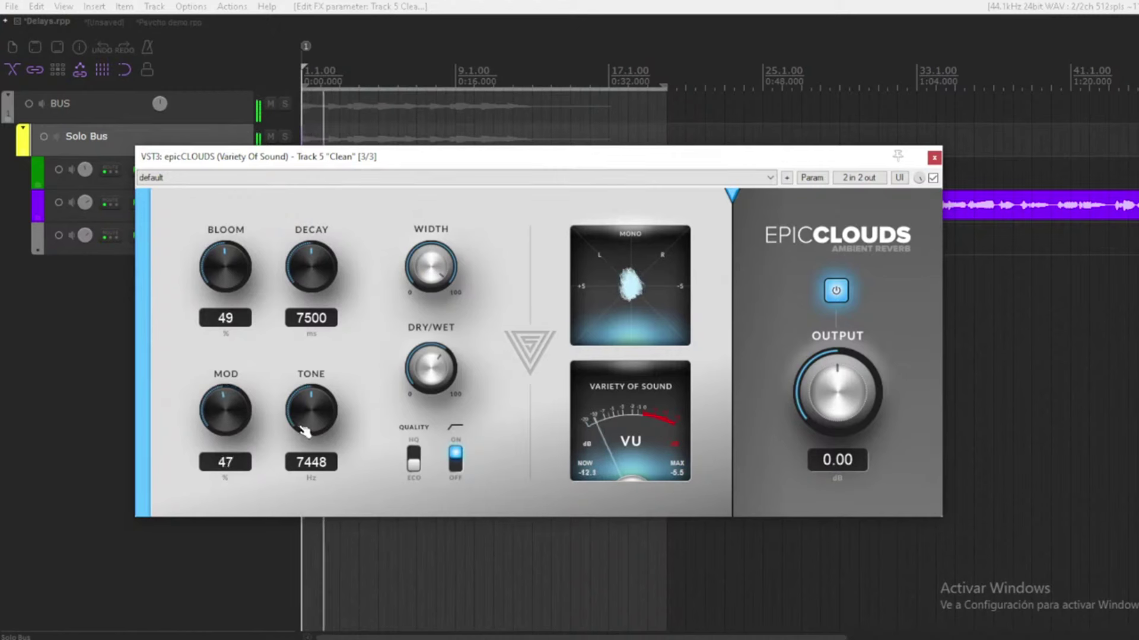
mouse_move(311, 409)
left_mouse_down()
mouse_move(312, 385)
mouse_move(304, 443)
mouse_move(304, 418)
left_mouse_up()
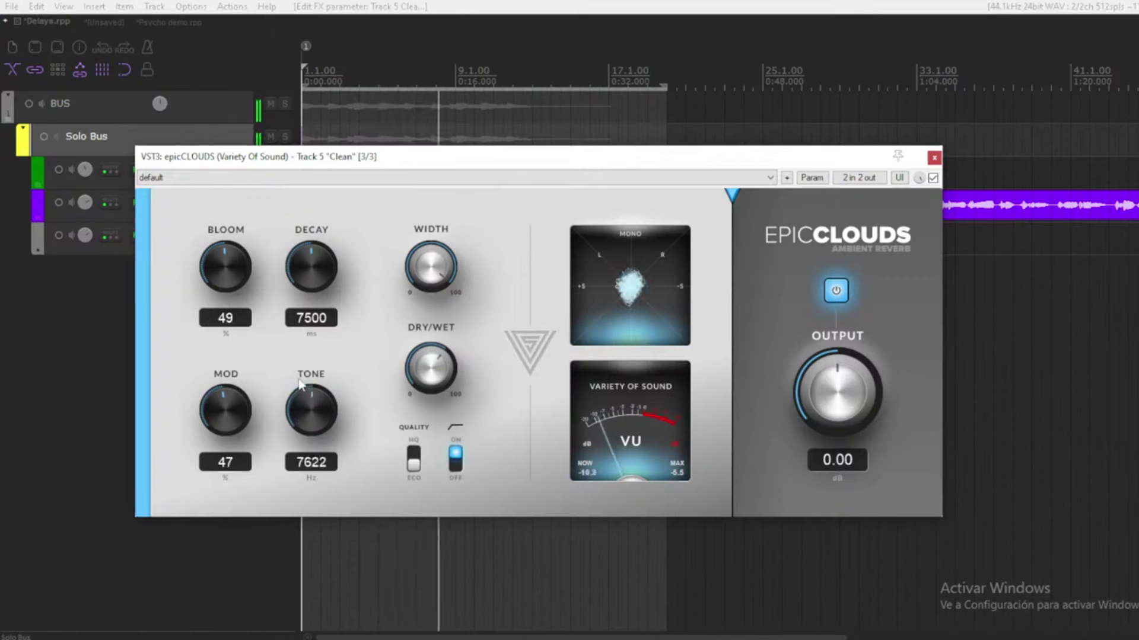
left_click_drag(245, 279, 244, 307)
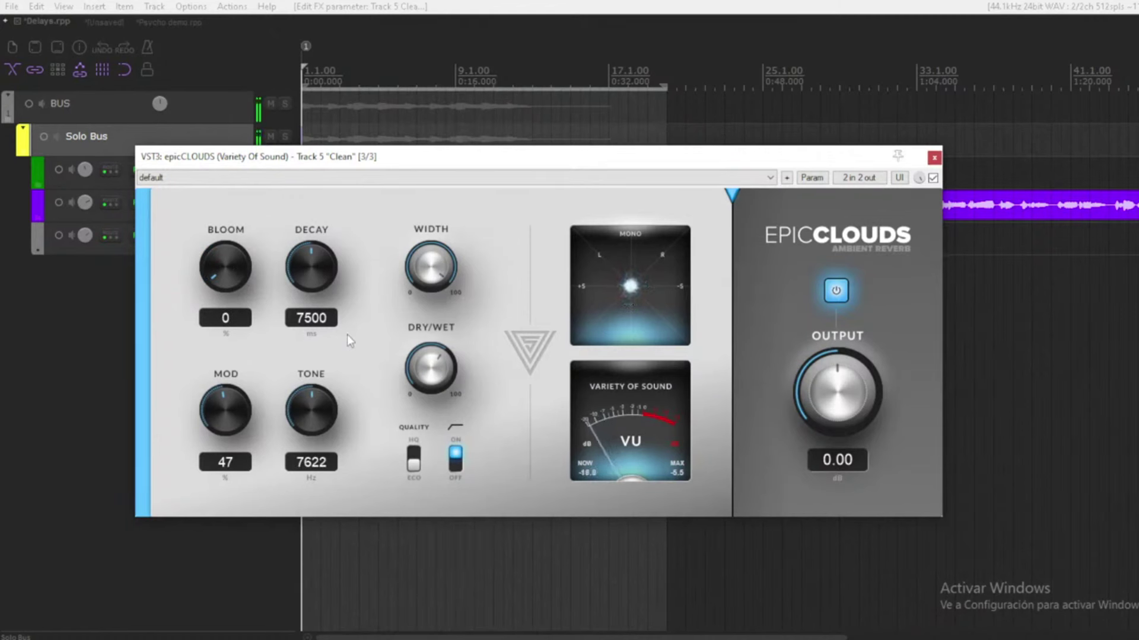
- Bring the epicCLOUDS bloom back up and settle it at 62%
left_click_drag(225, 267, 226, 218)
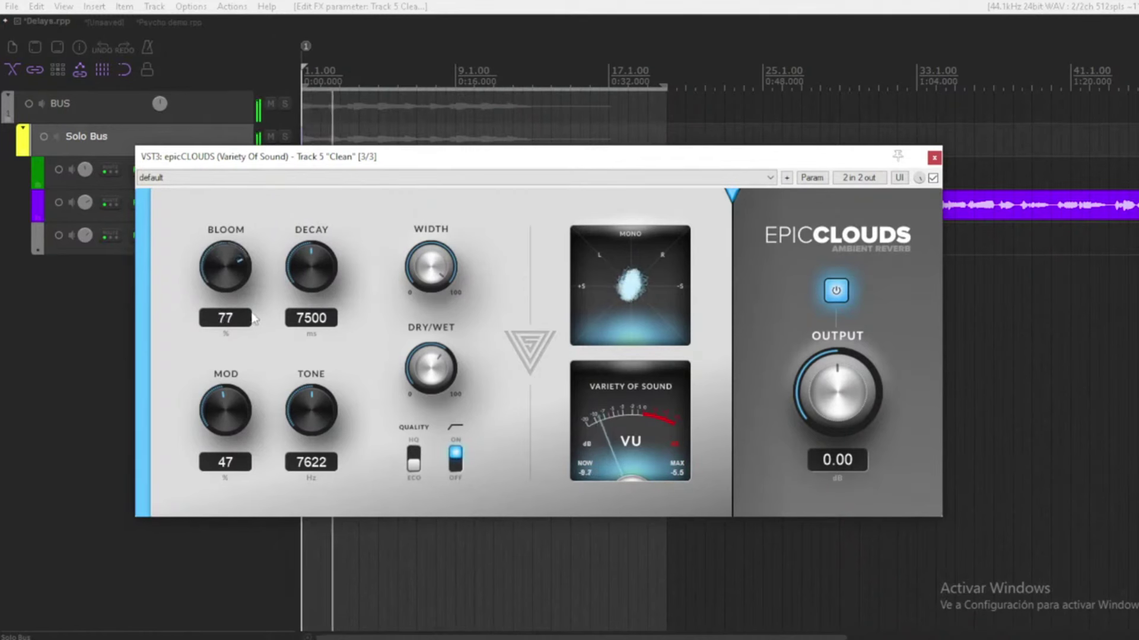
left_click_drag(236, 271, 238, 279)
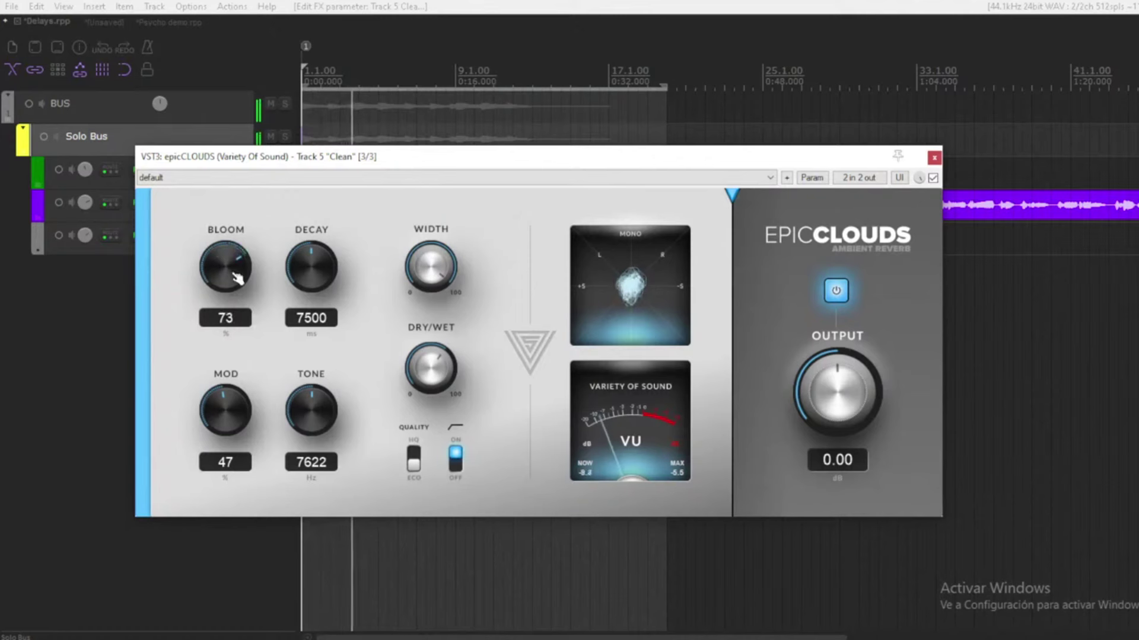
left_click_drag(238, 279, 237, 290)
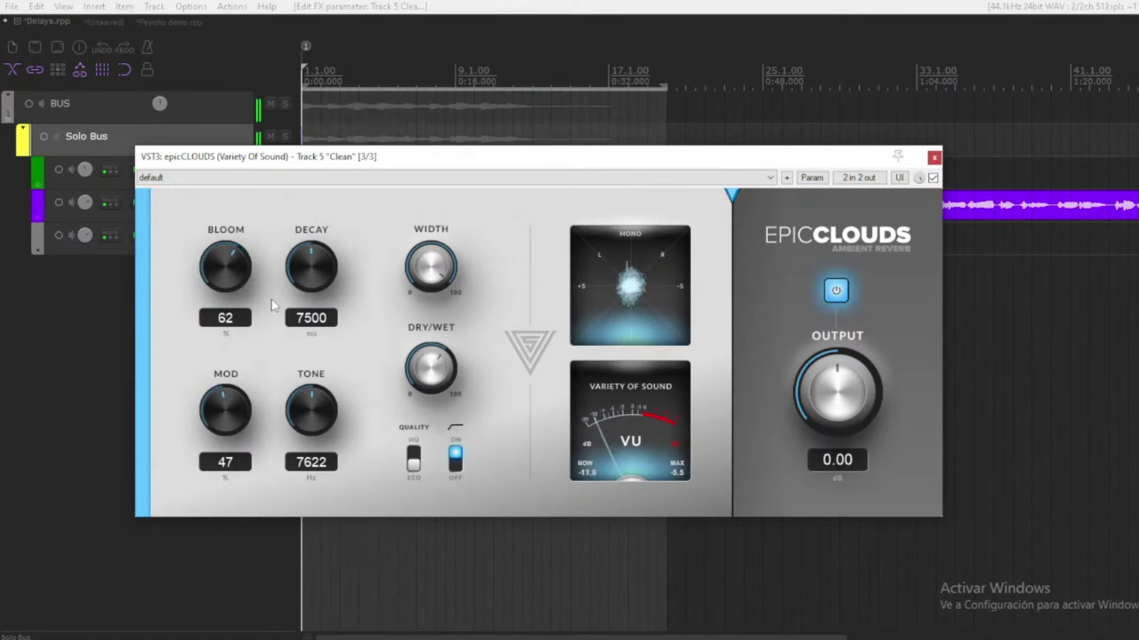
- Sweep the epicCLOUDS decay up and down and settle it at 8789 ms
left_click_drag(326, 273, 347, 323)
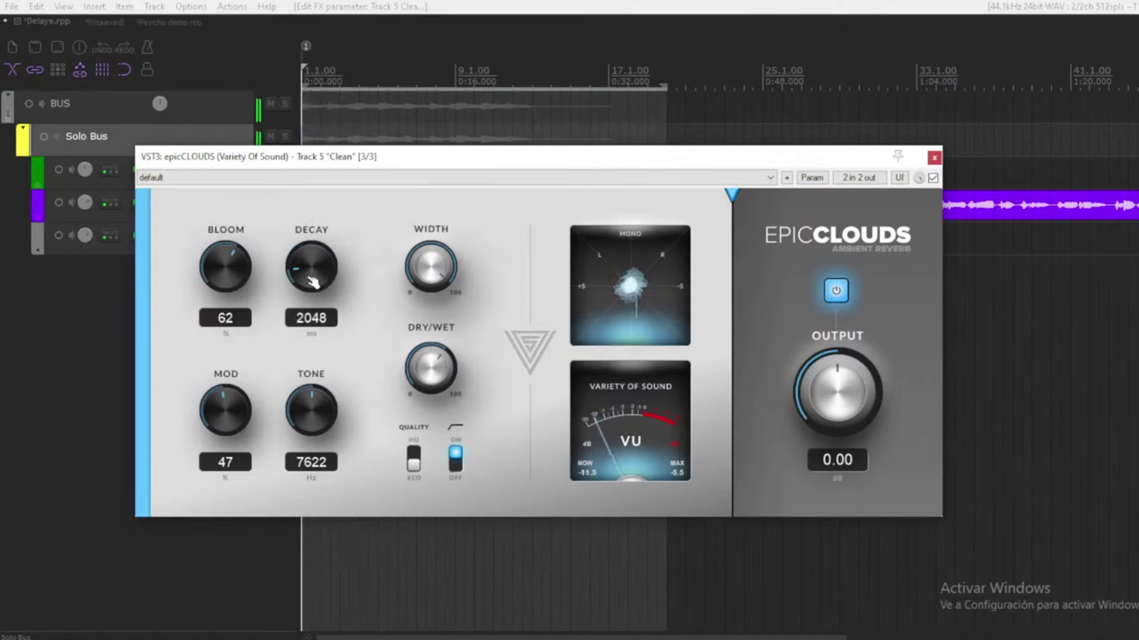
left_click_drag(313, 281, 314, 259)
left_click(341, 137)
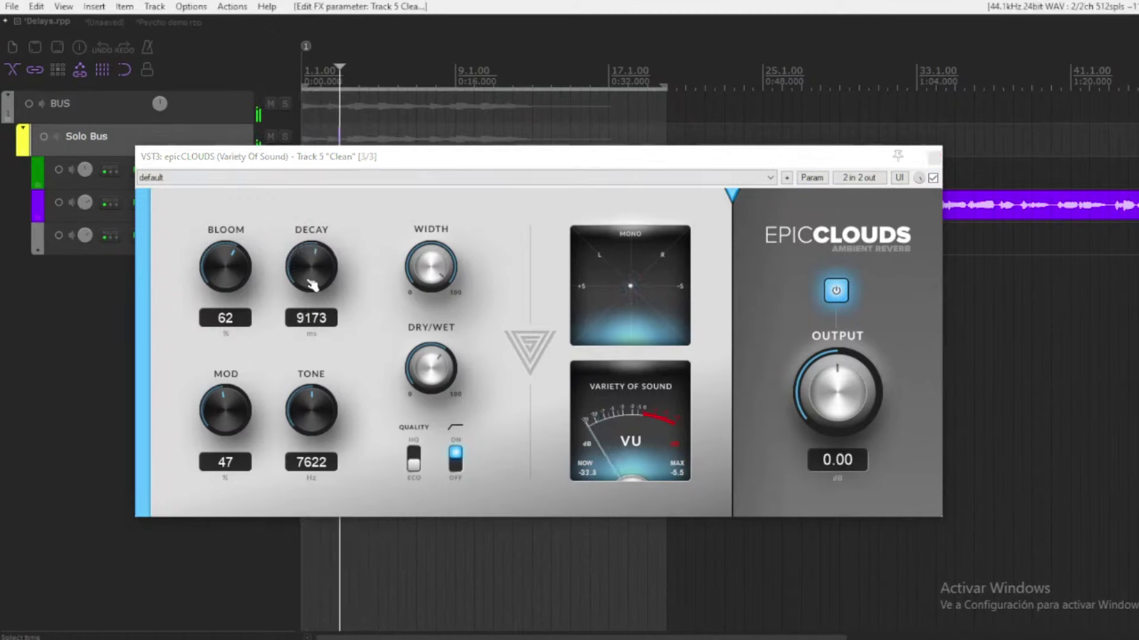
left_click_drag(312, 285, 312, 249)
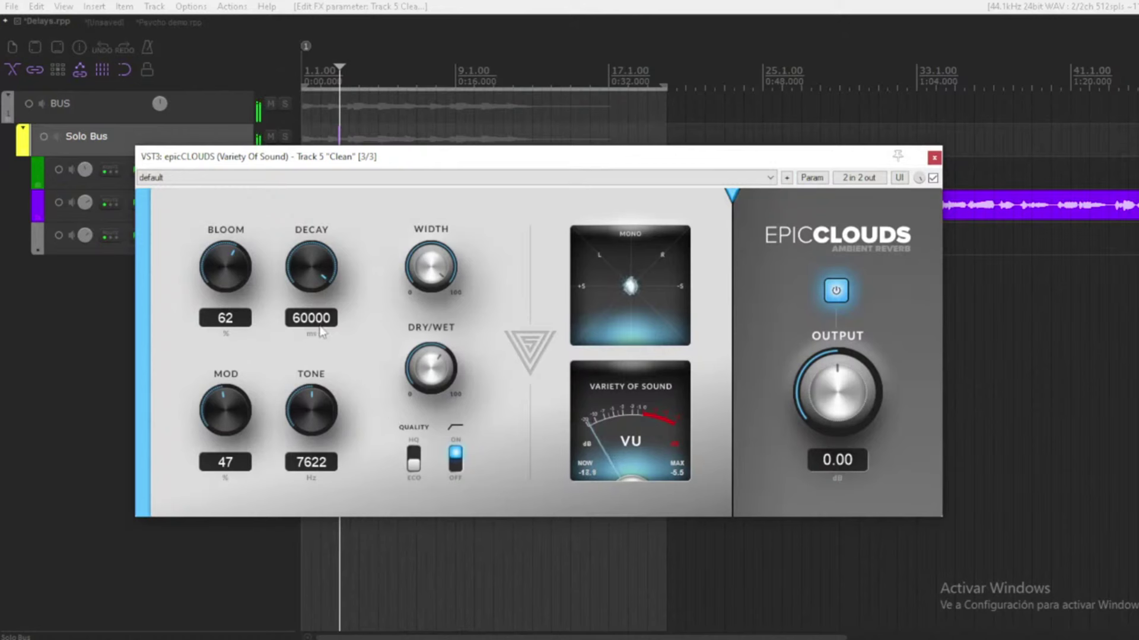
left_click_drag(314, 281, 314, 326)
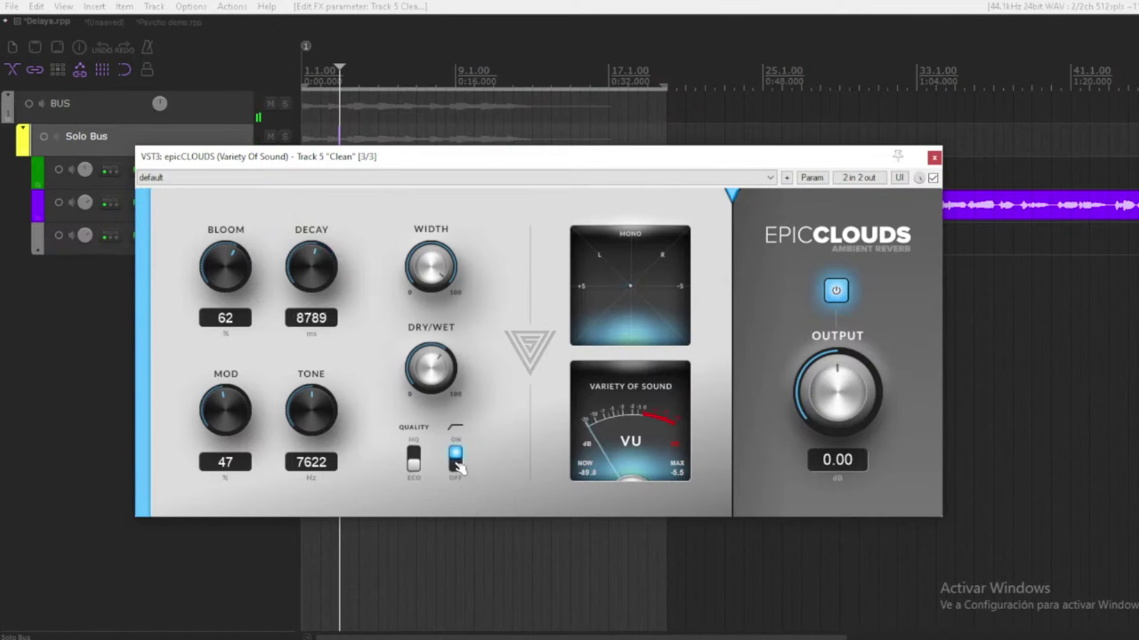
- Switch epicCLOUDS to high-quality (HQ) mode while auditioning the guitar, then stop playback
key("space")
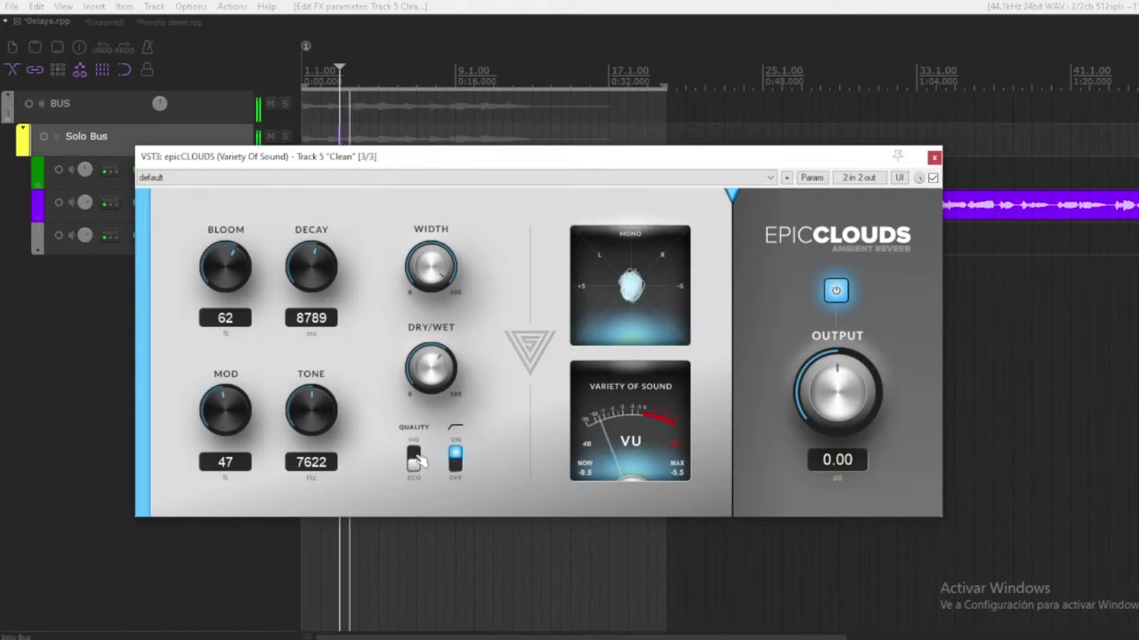
left_click(414, 459)
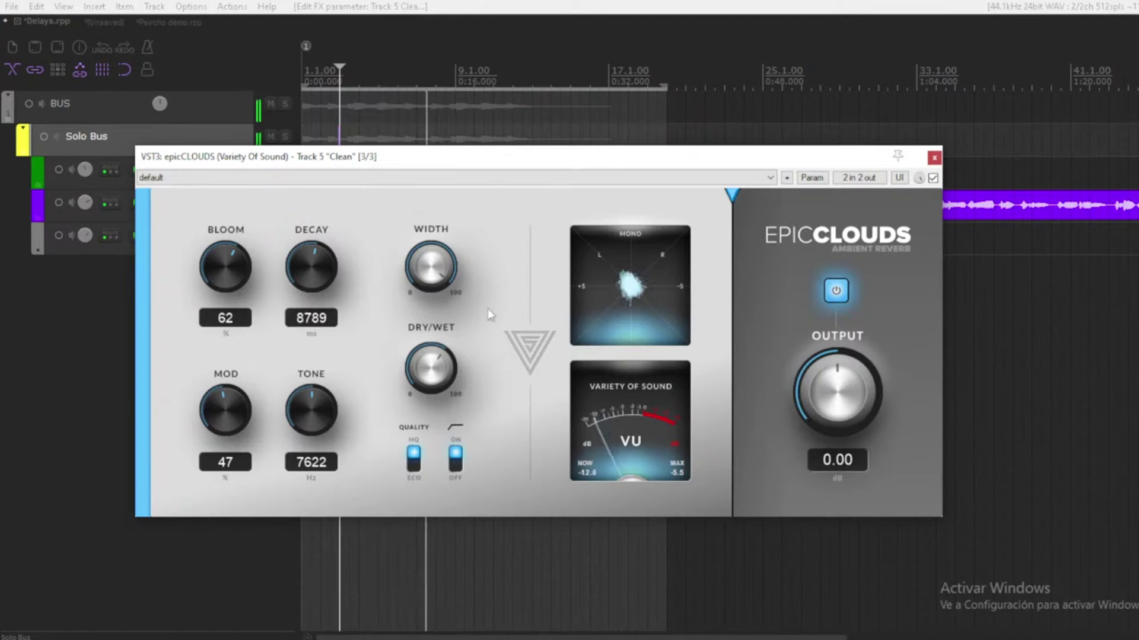
key("space")
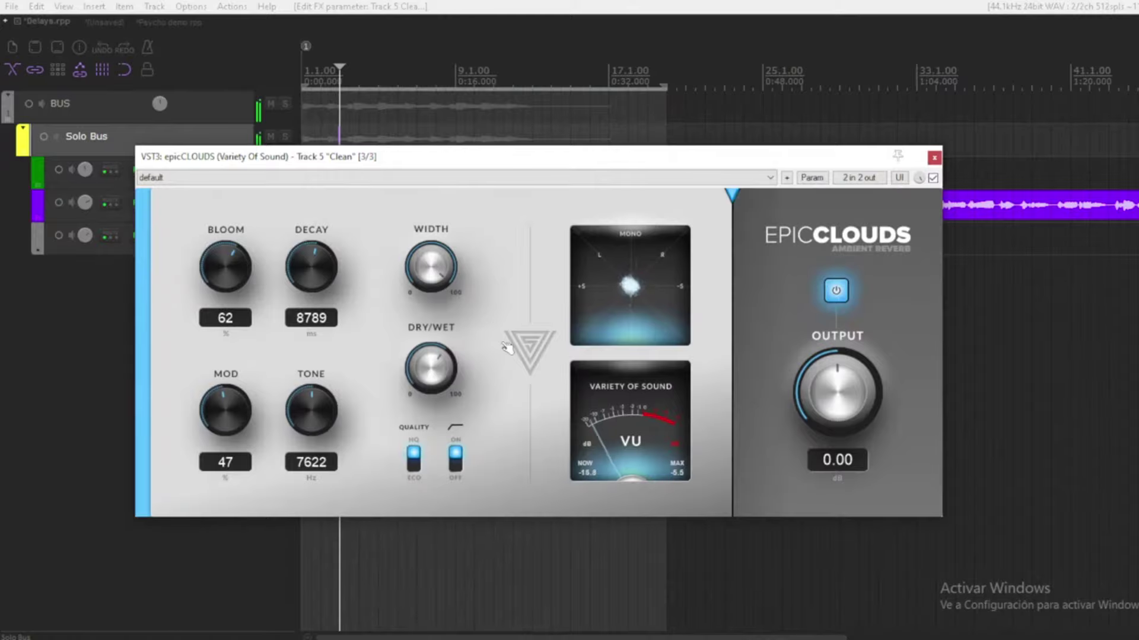